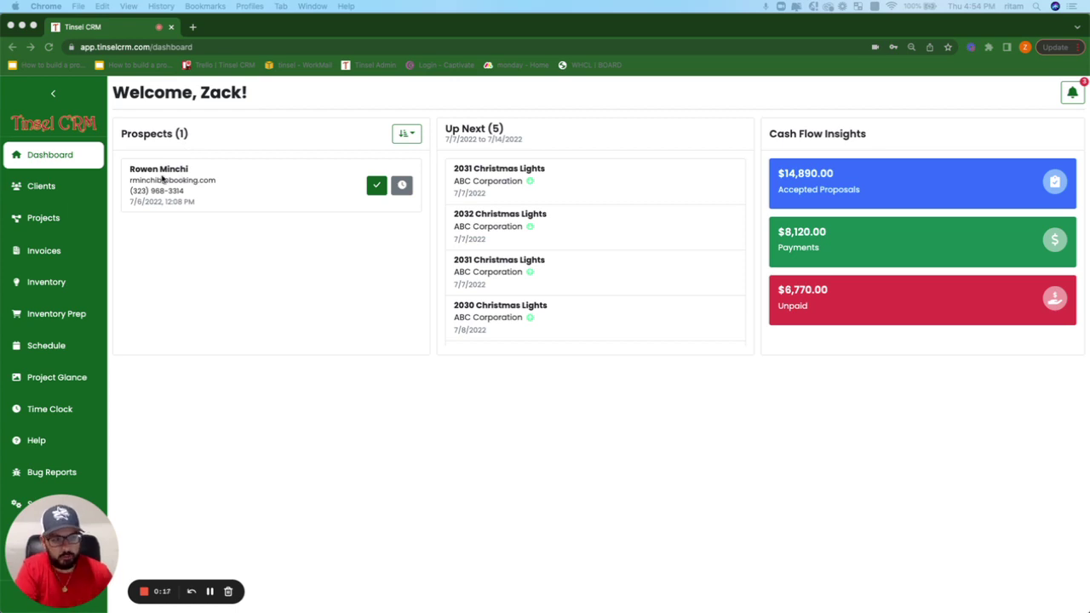
Step: Start a new client record from the client list and enter the client's name, last name first, with a middle initial
{"action": "left_click", "coordinate": [46, 192]}
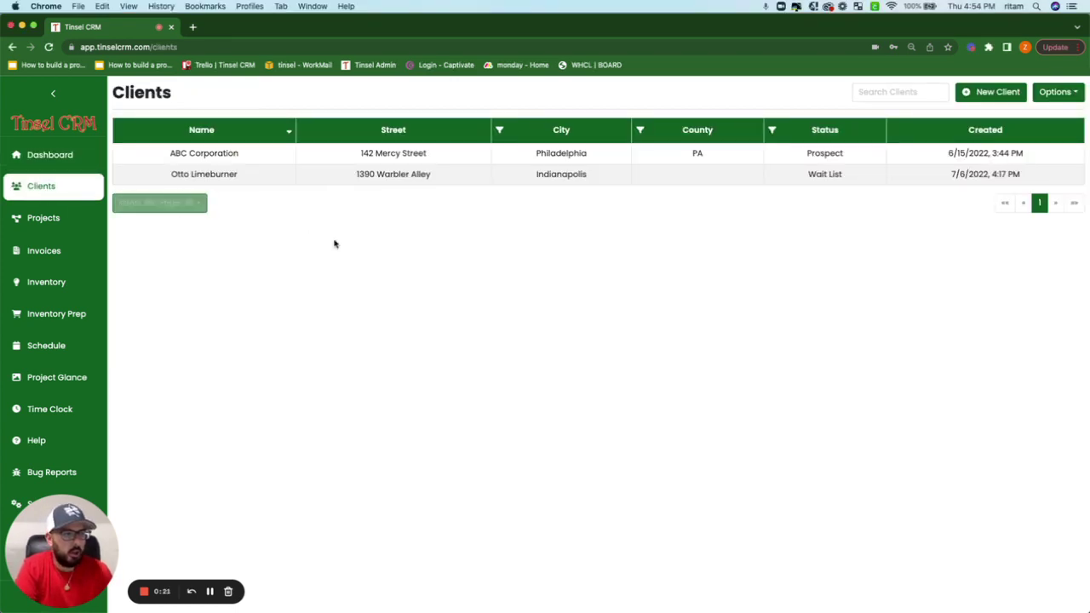
{"action": "left_click", "coordinate": [995, 95]}
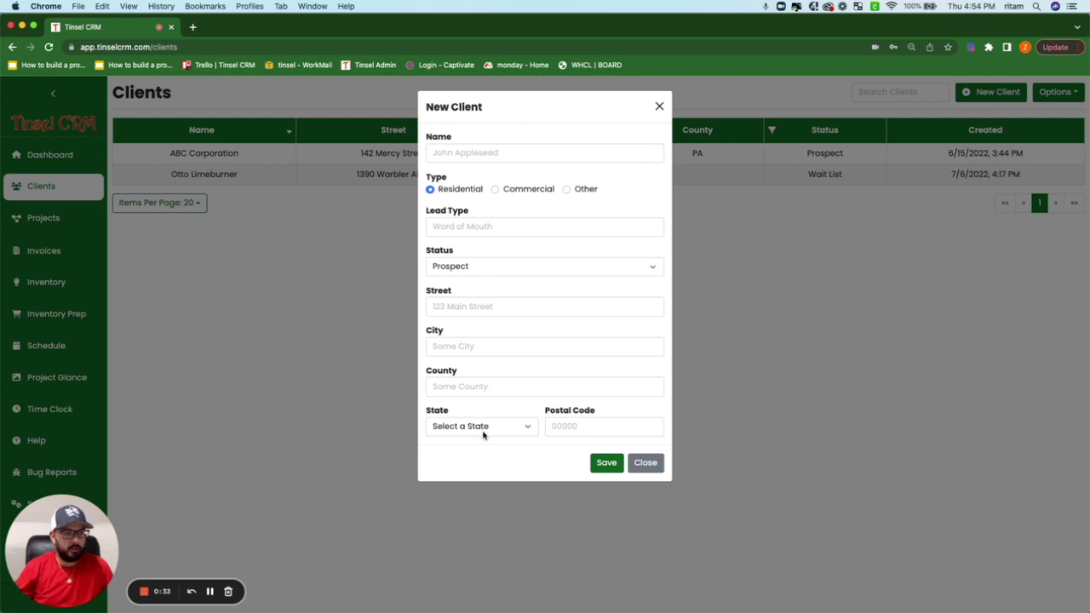
{"action": "left_click", "coordinate": [511, 155]}
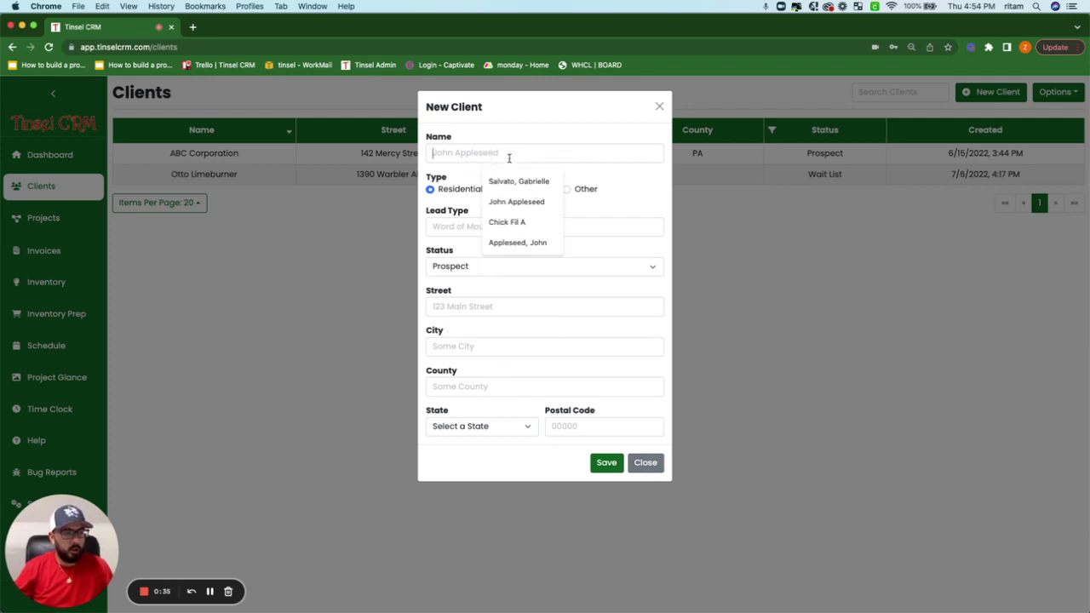
{"action": "type", "text": "A"}
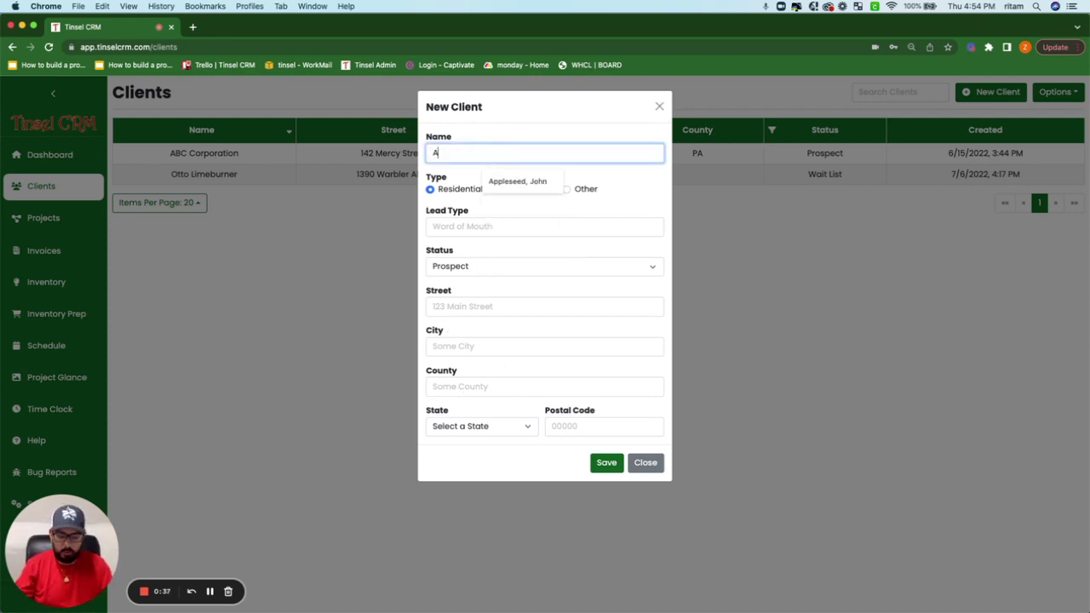
{"action": "type", "text": "ppleseed"}
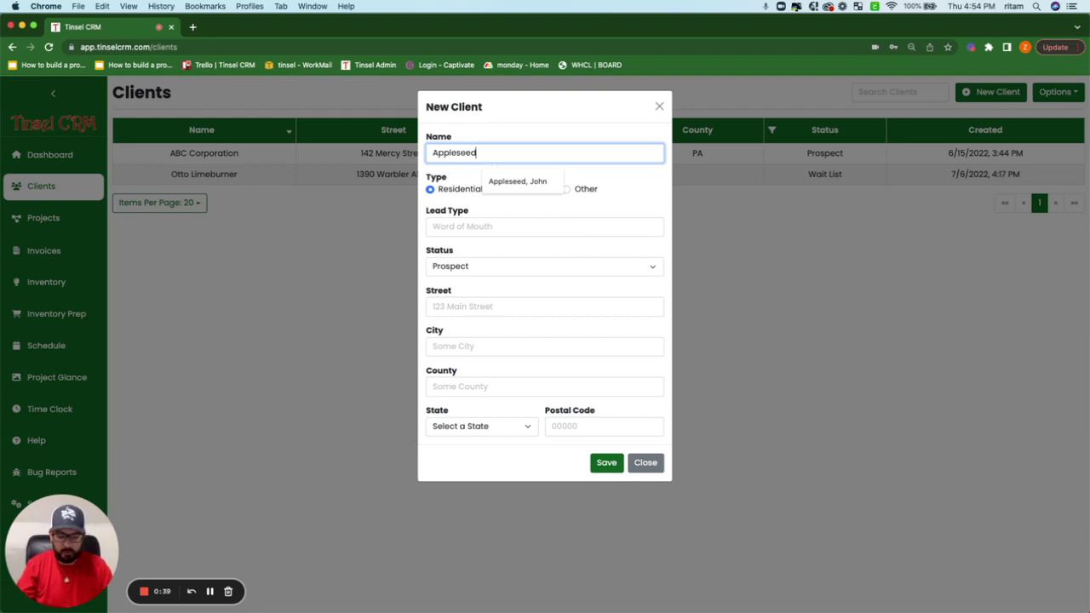
{"action": "type", "text": ", First"}
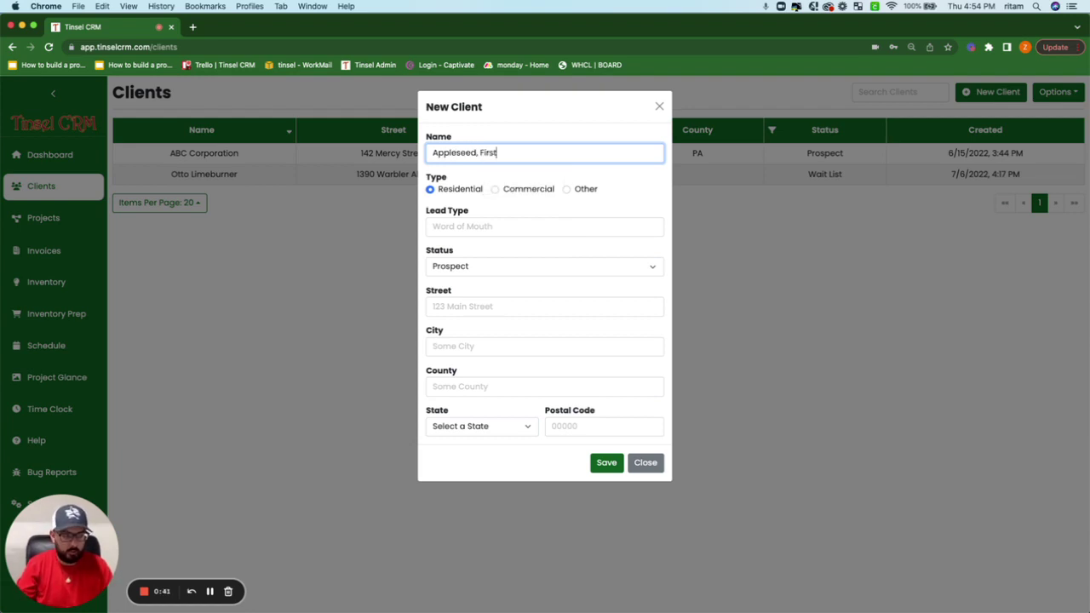
{"action": "key", "text": "BackSpace"}
{"action": "key", "text": "BackSpace"}
{"action": "key", "text": "BackSpace"}
{"action": "key", "text": "BackSpace"}
{"action": "key", "text": "BackSpace"}
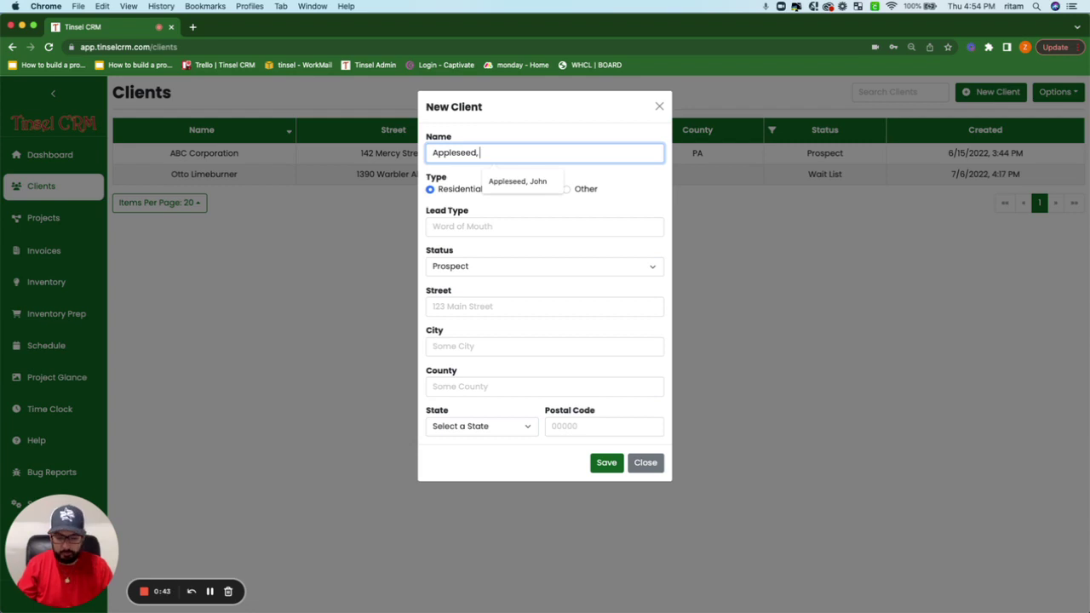
{"action": "type", "text": "Jhon"}
{"action": "key", "text": "BackSpace"}
{"action": "key", "text": "BackSpace"}
{"action": "key", "text": "BackSpace"}
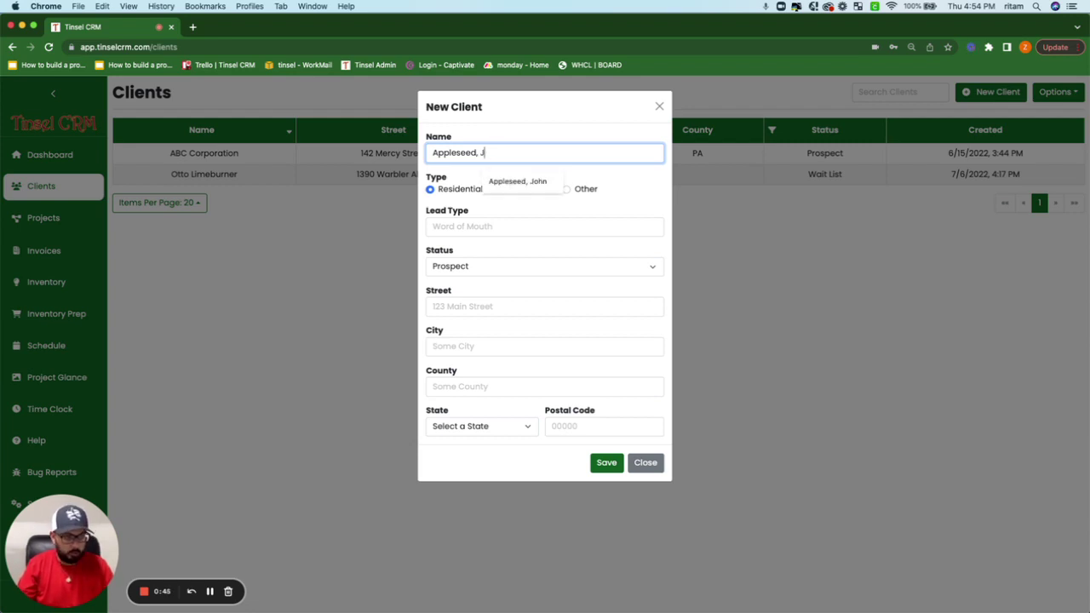
{"action": "type", "text": "ohn"}
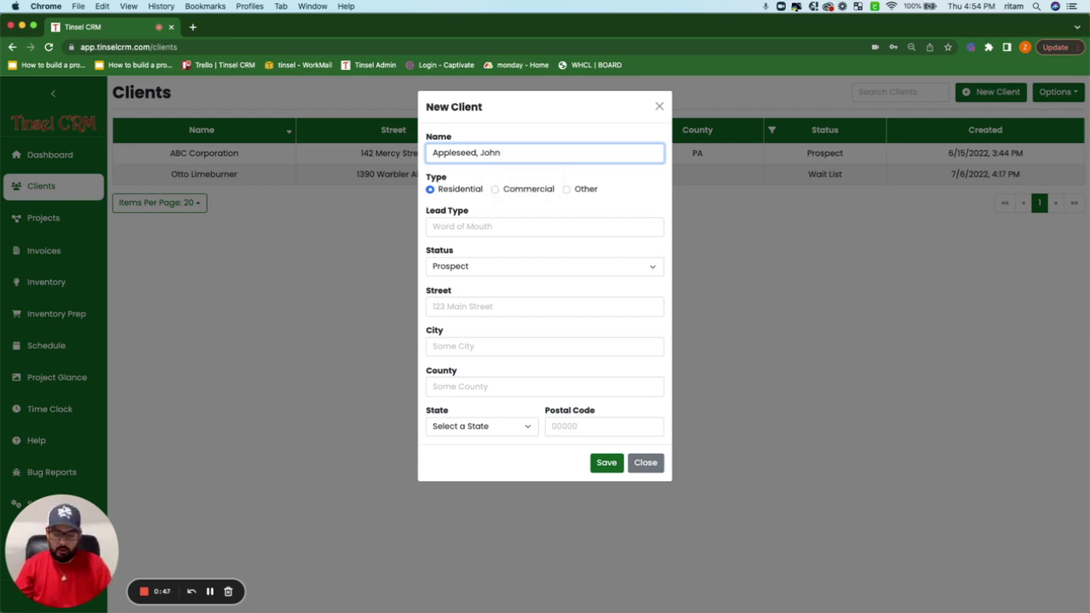
{"action": "type", "text": " C"}
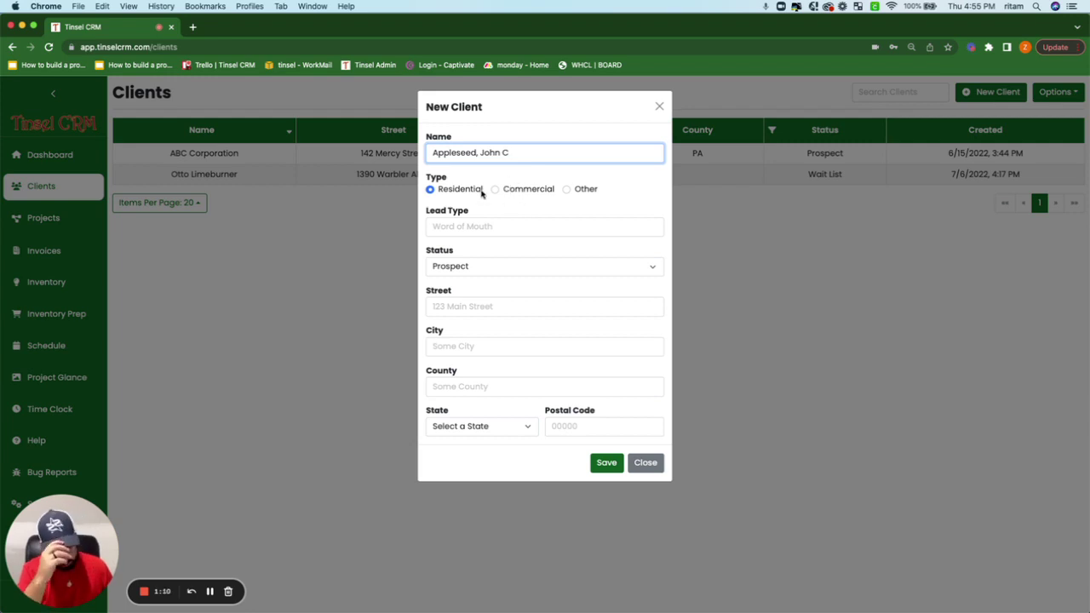
Step: Set the new client's lead type to Facebook
{"action": "left_click", "coordinate": [545, 201]}
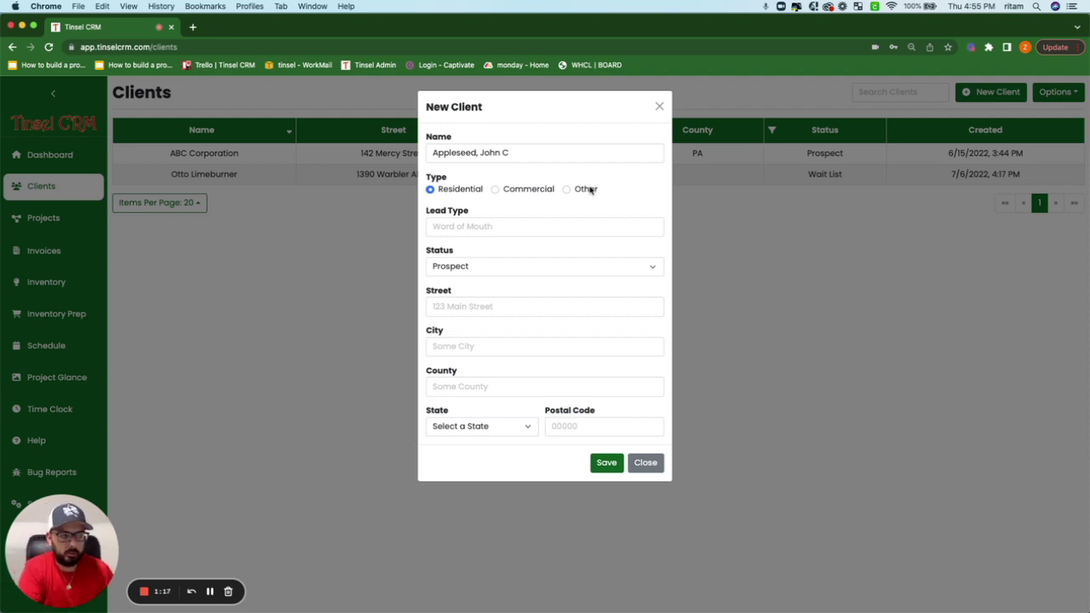
{"action": "left_click", "coordinate": [501, 226]}
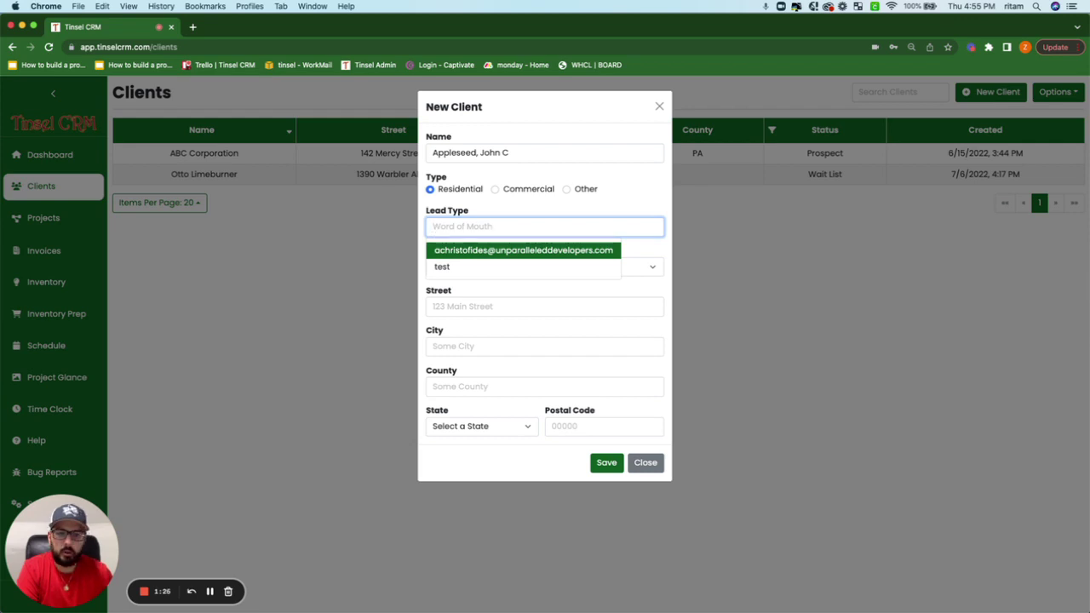
{"action": "key", "text": "super+Tab"}
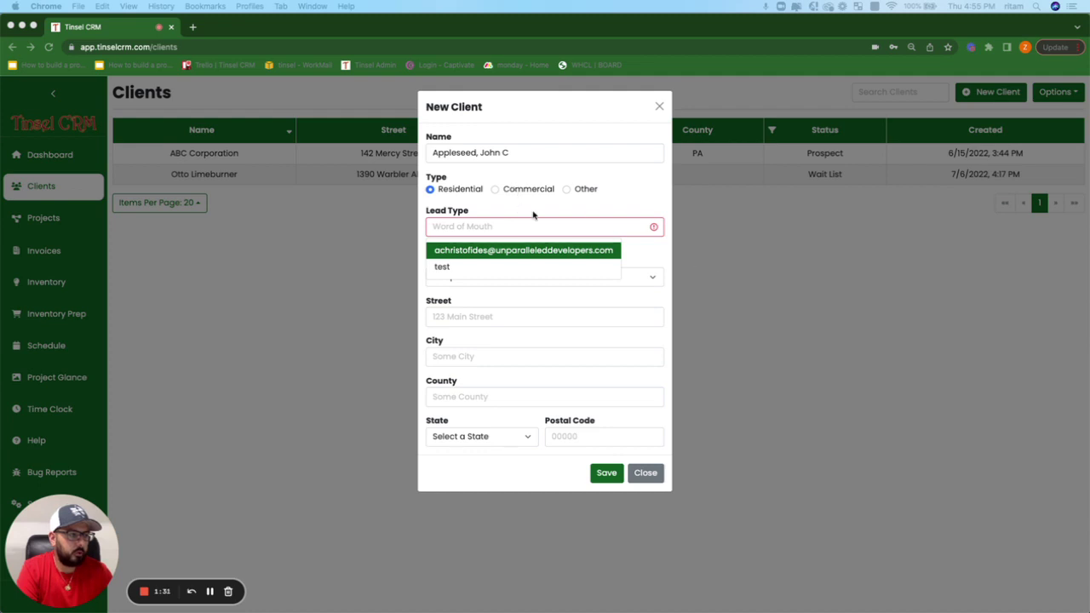
{"action": "left_click", "coordinate": [496, 233]}
{"action": "left_click", "coordinate": [507, 305]}
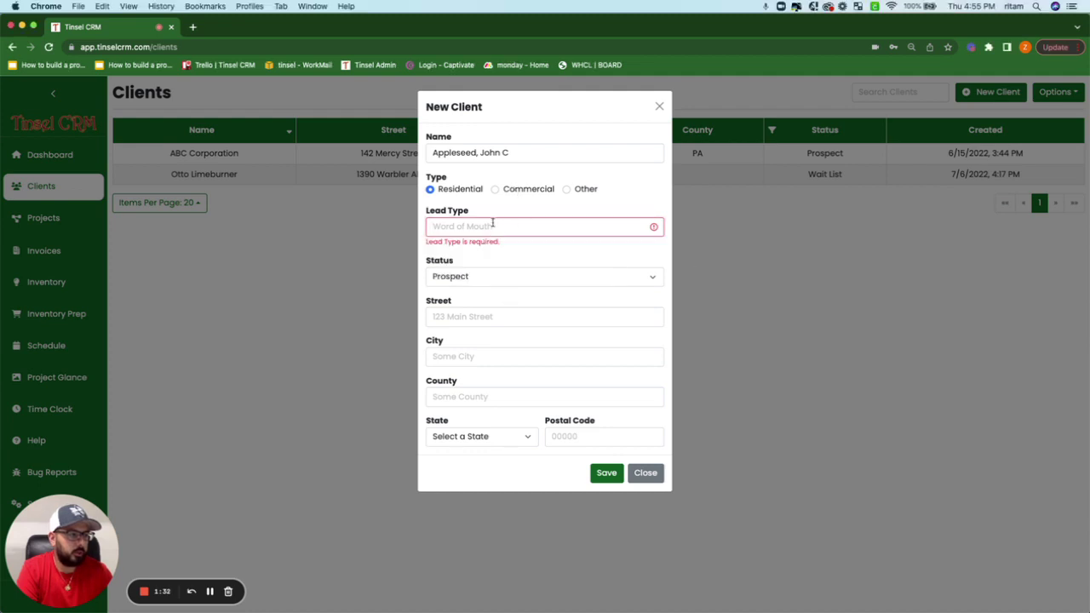
{"action": "left_click", "coordinate": [490, 228]}
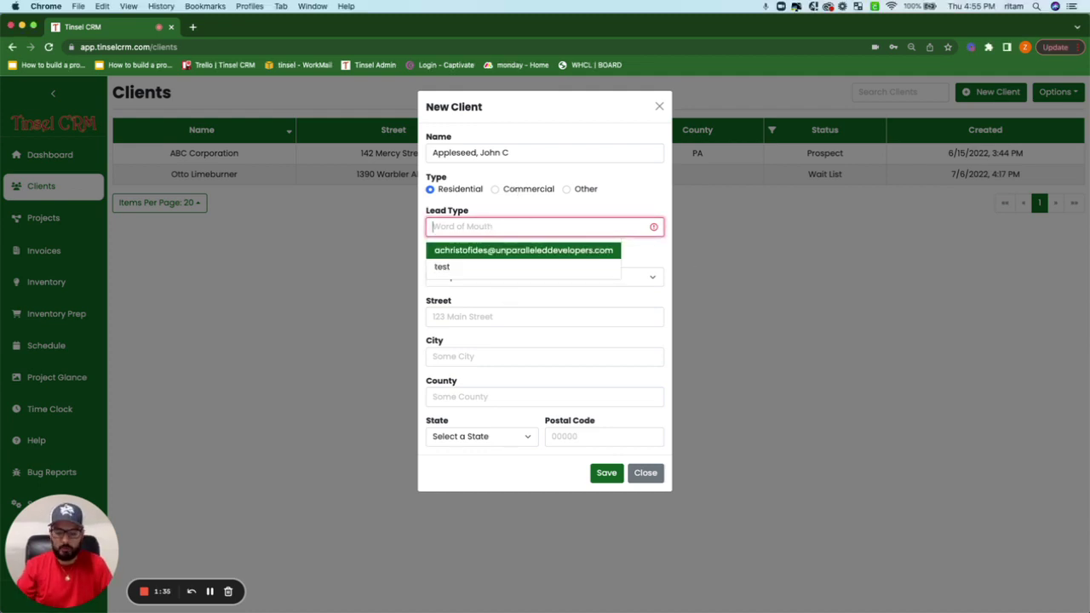
{"action": "type", "text": "Facebook"}
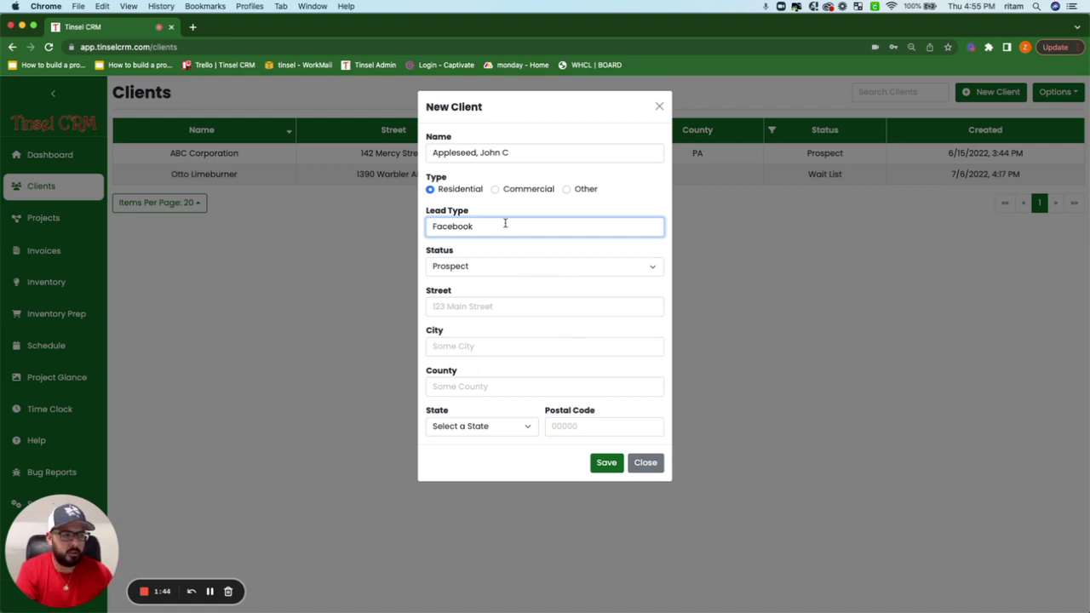
{"action": "left_click", "coordinate": [479, 215]}
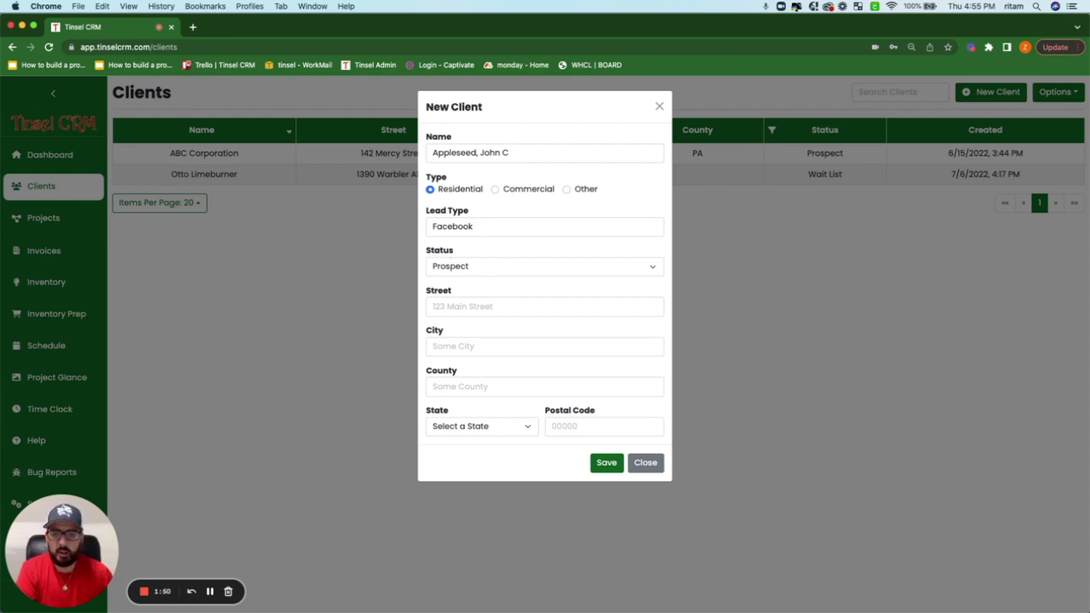
Step: Choose Prospect as the client's status and fill in the full address from a matching street address suggestion
{"action": "left_click", "coordinate": [467, 272]}
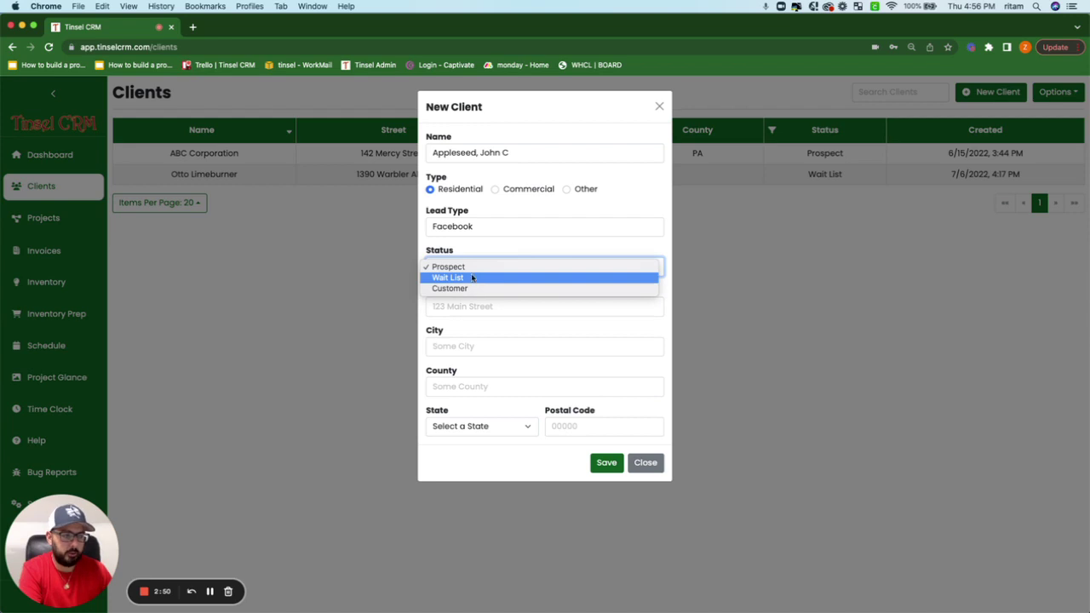
{"action": "left_click", "coordinate": [476, 267]}
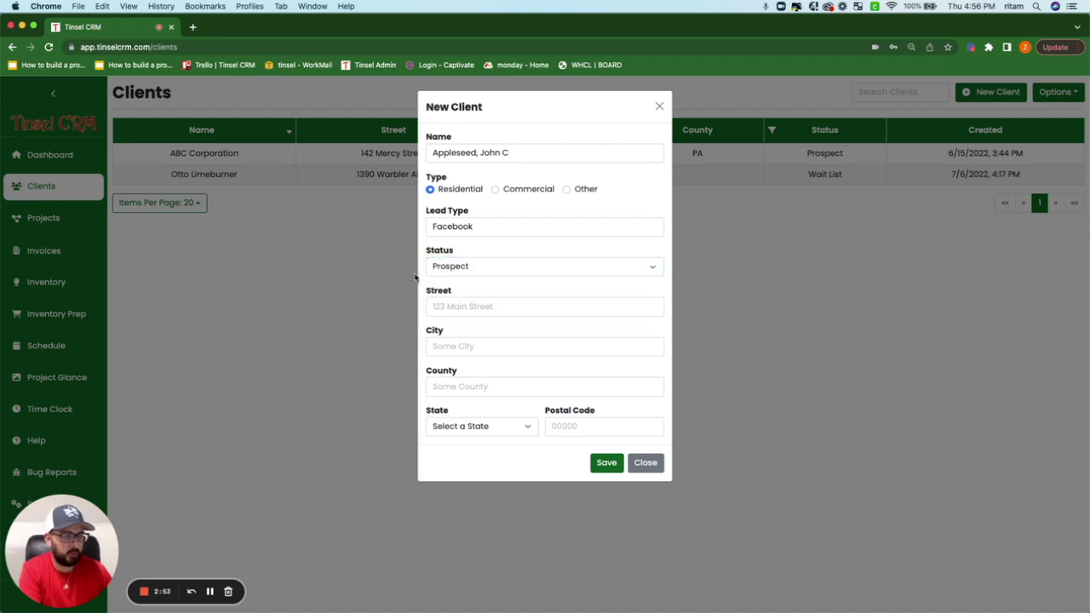
{"action": "left_click", "coordinate": [504, 311]}
{"action": "type", "text": "123"}
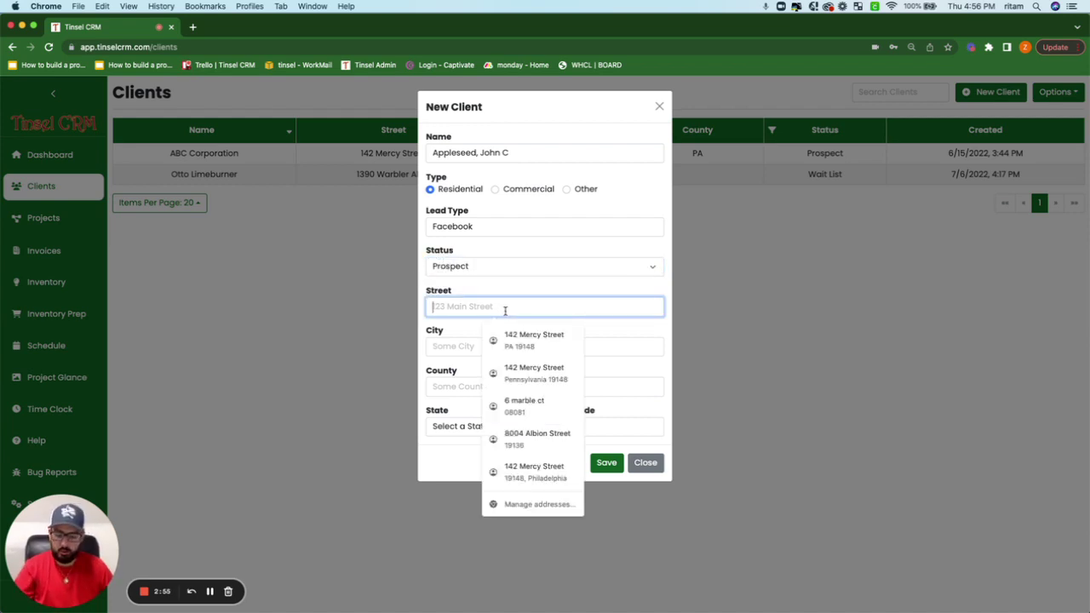
{"action": "type", "text": " sesame"}
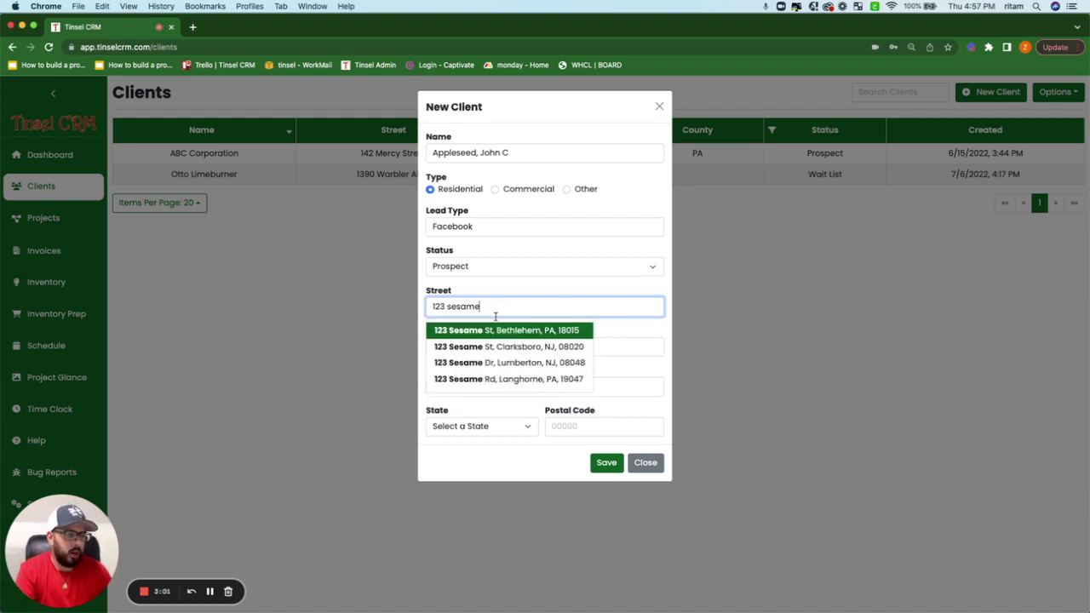
{"action": "left_click", "coordinate": [513, 380]}
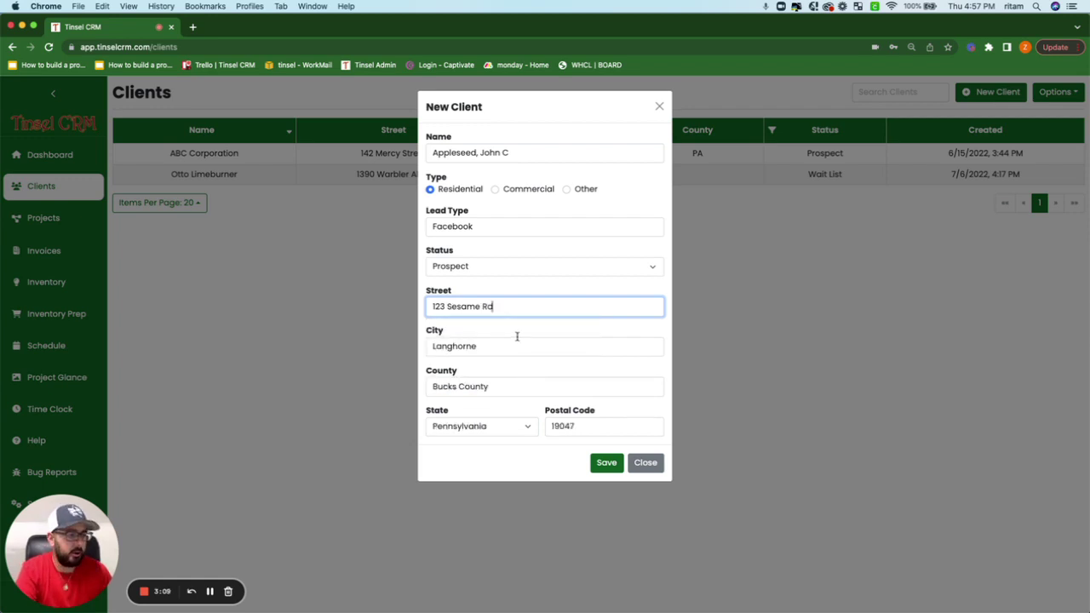
Step: Check the filled-in city, county and postal code, and save the new client
{"action": "left_click", "coordinate": [524, 335]}
{"action": "left_click_drag", "start_coordinate": [486, 348], "coordinate": [503, 385]}
{"action": "left_click", "coordinate": [624, 410]}
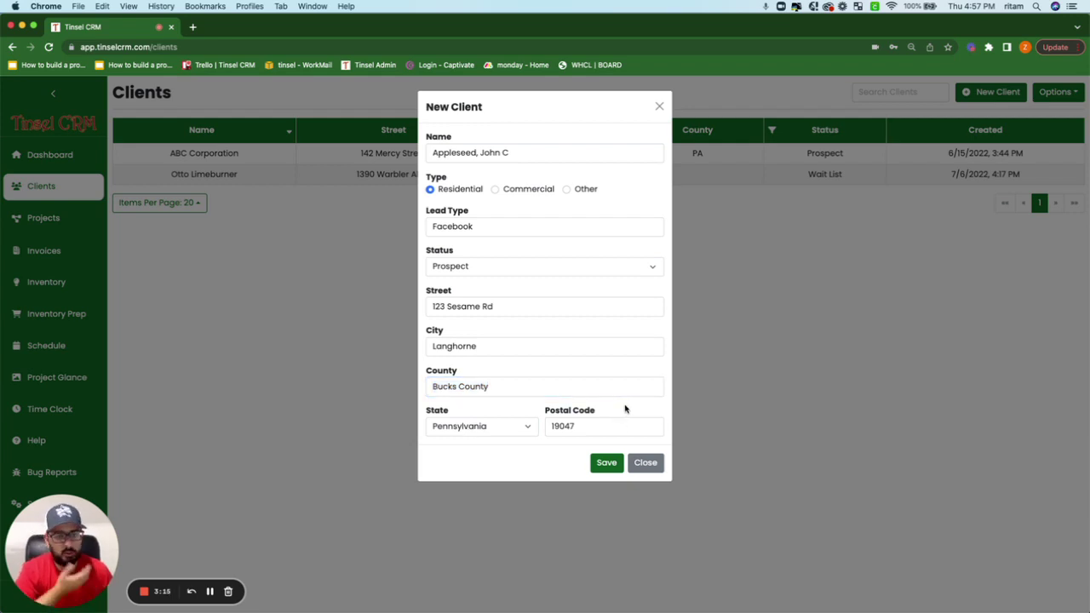
{"action": "left_click", "coordinate": [554, 351]}
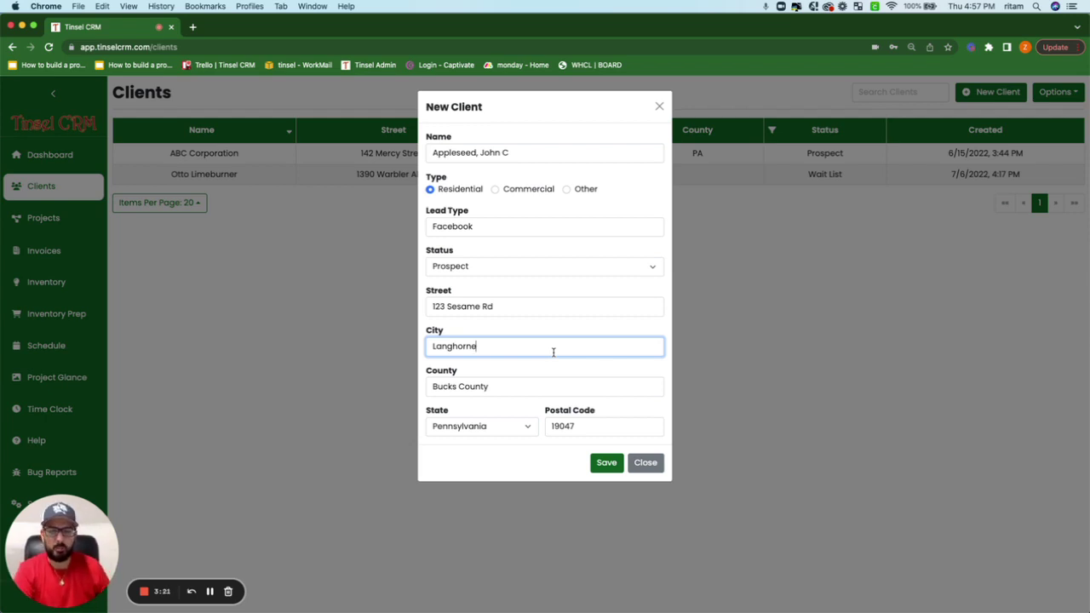
{"action": "left_click", "coordinate": [547, 334]}
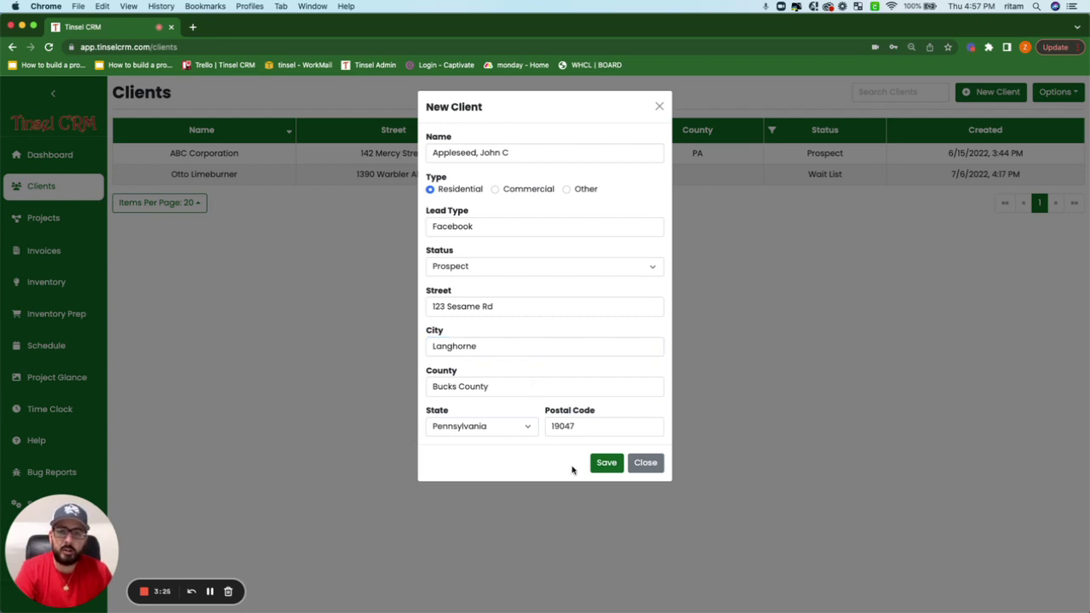
{"action": "left_click", "coordinate": [604, 465]}
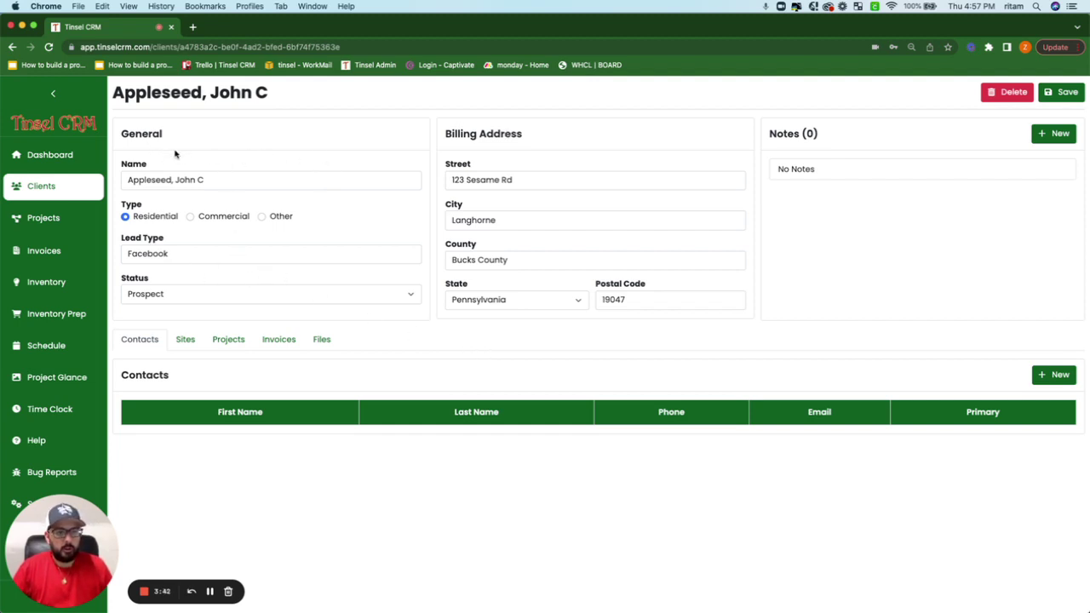
Step: Review the pending prospect's details from the dashboard, including the description and square footage, and close them
{"action": "left_click", "coordinate": [51, 156]}
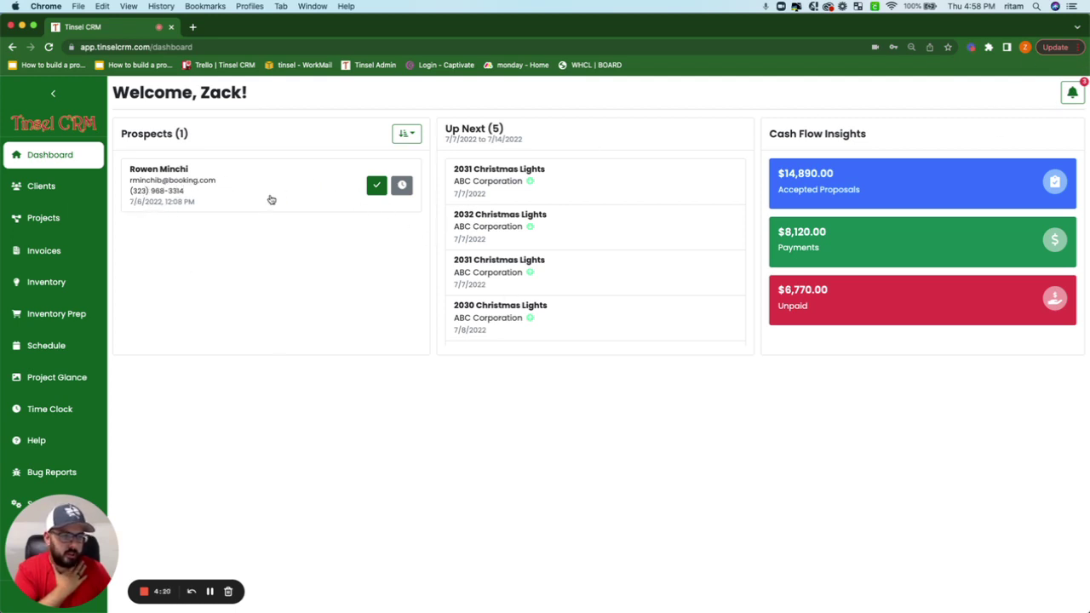
{"action": "left_click", "coordinate": [187, 184]}
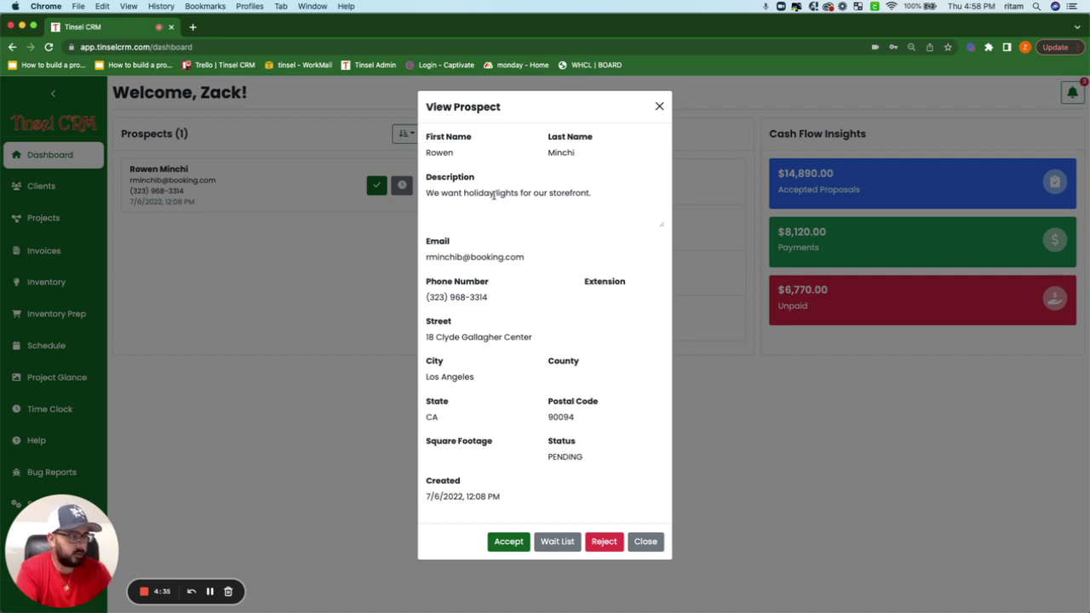
{"action": "left_click_drag", "start_coordinate": [426, 194], "coordinate": [599, 196]}
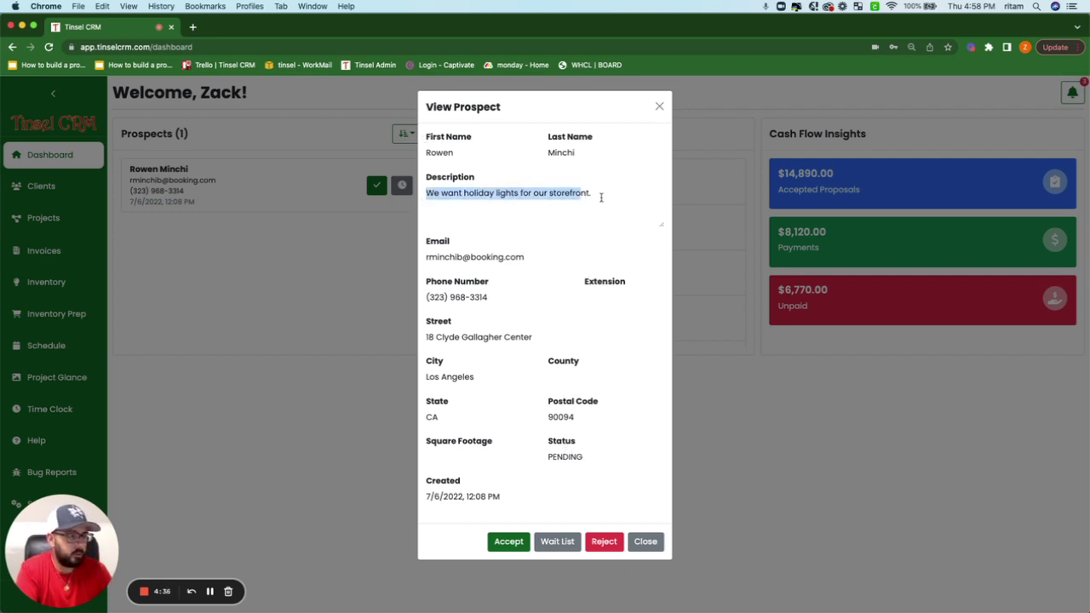
{"action": "left_click", "coordinate": [601, 198]}
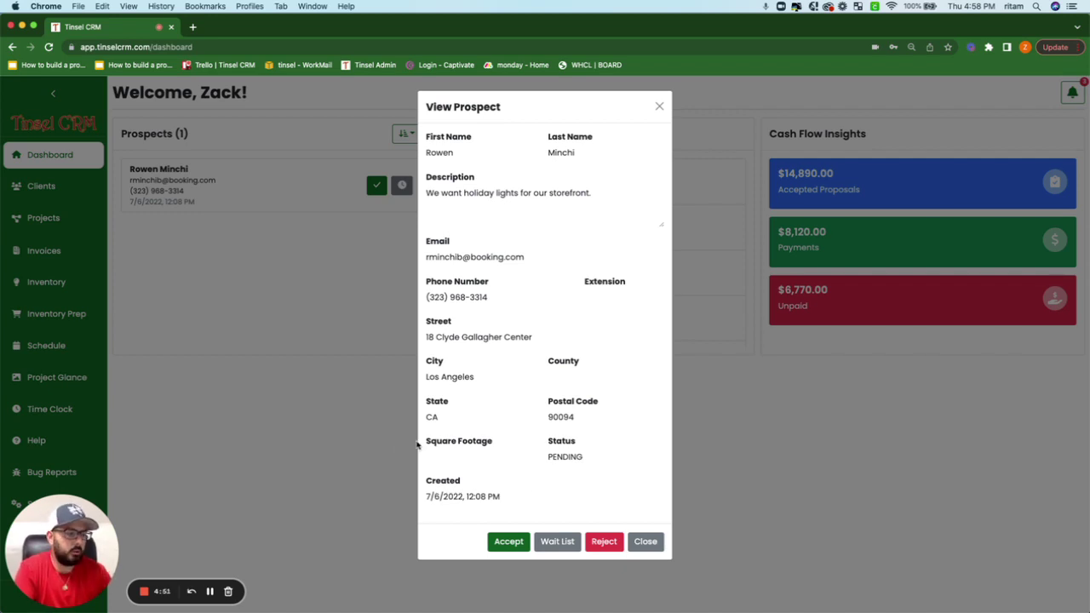
{"action": "left_click_drag", "start_coordinate": [424, 442], "coordinate": [495, 455]}
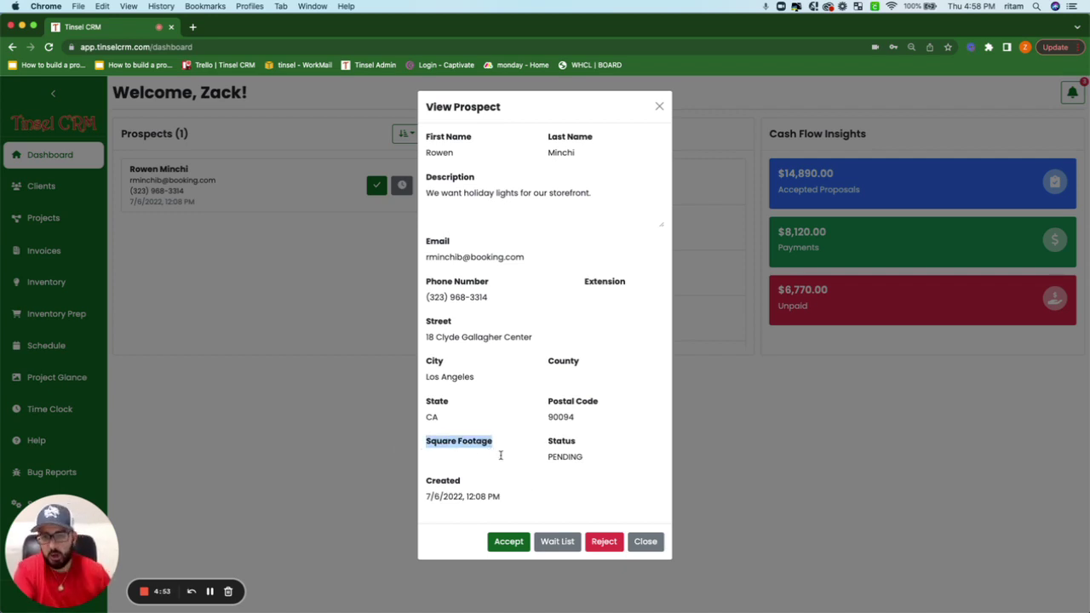
{"action": "left_click", "coordinate": [453, 456]}
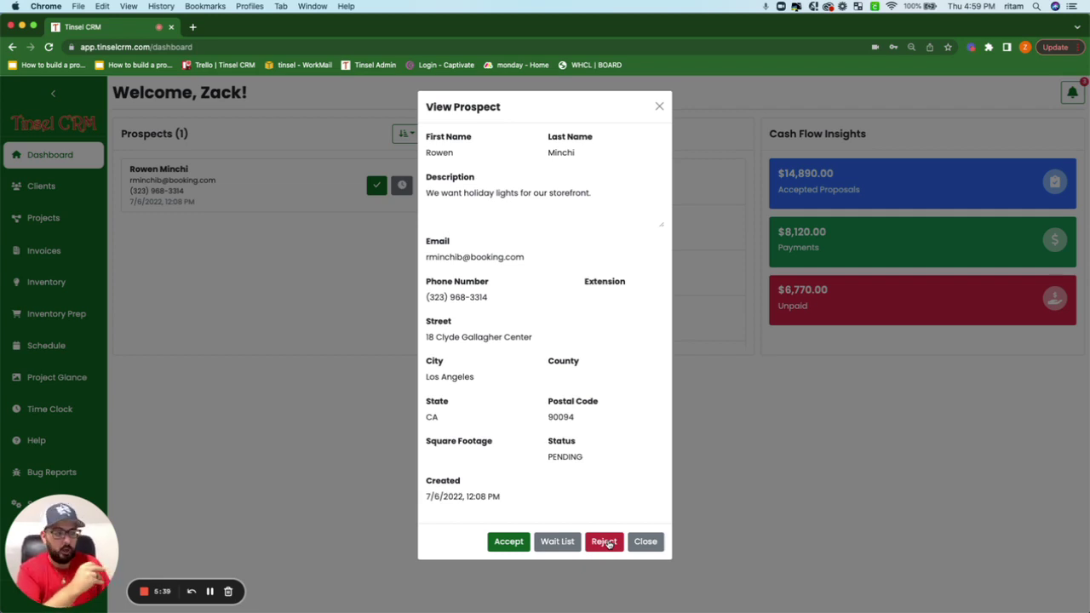
{"action": "left_click", "coordinate": [654, 543]}
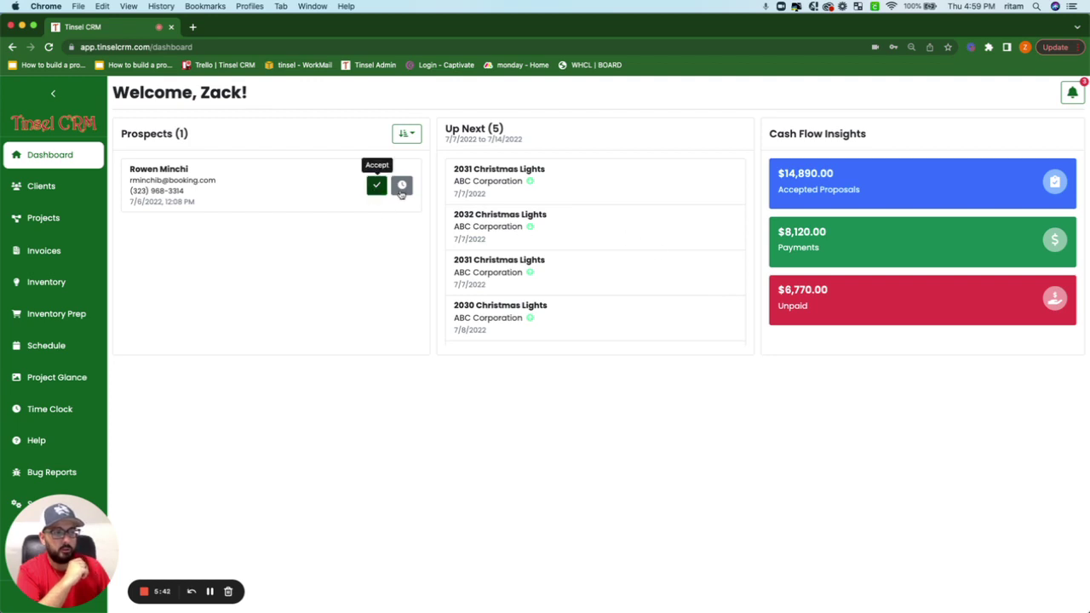
Step: Accept the pending dashboard prospect as a client, and view the client's Prospect Description note without editing it
{"action": "left_click", "coordinate": [196, 188]}
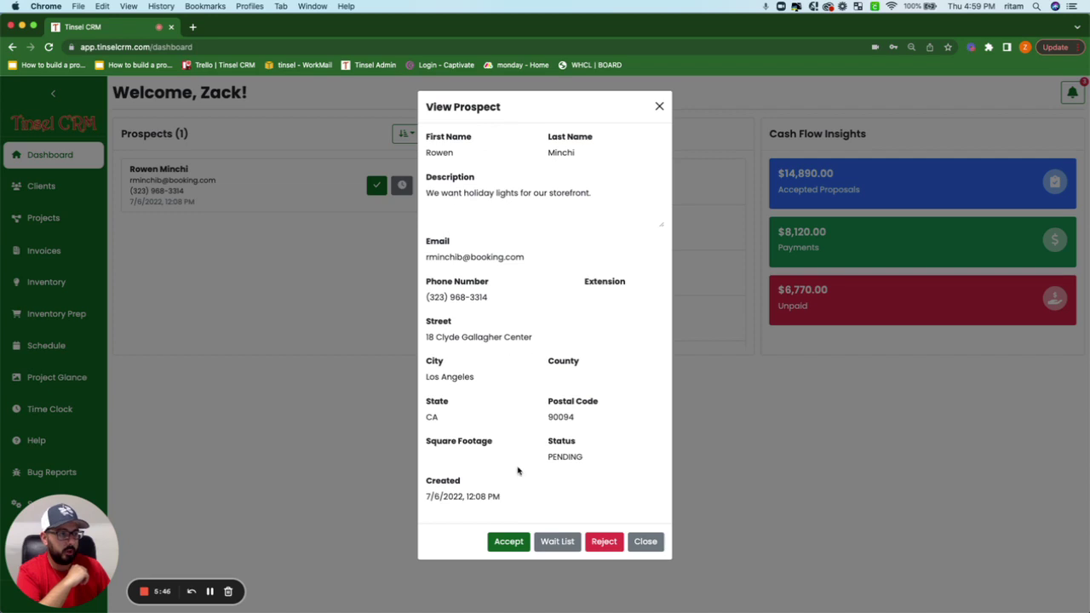
{"action": "left_click", "coordinate": [509, 542]}
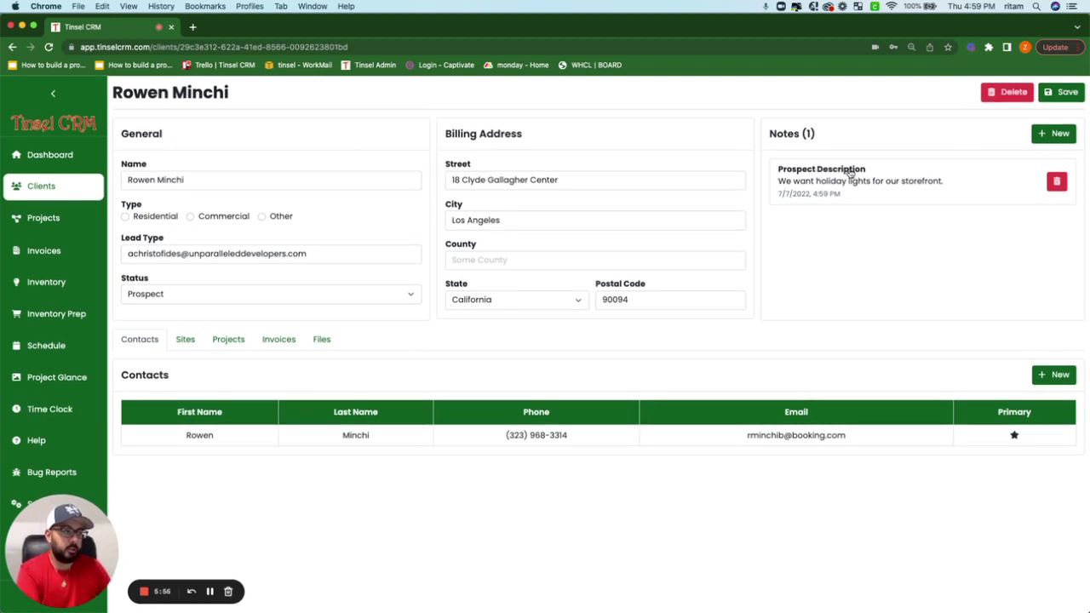
{"action": "left_click_drag", "start_coordinate": [851, 173], "coordinate": [869, 205]}
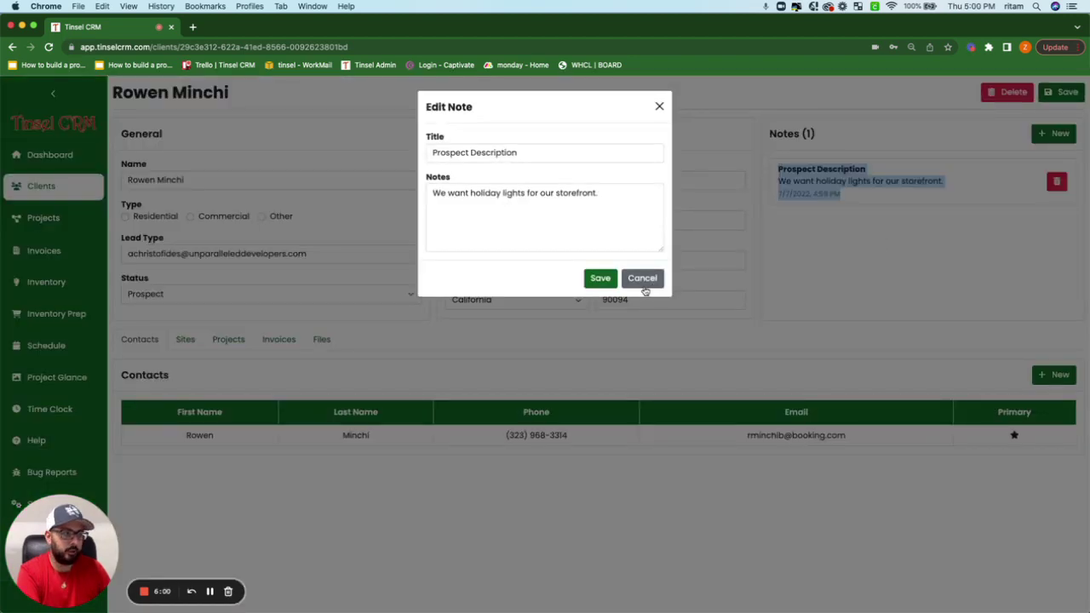
{"action": "left_click", "coordinate": [643, 284]}
{"action": "left_click", "coordinate": [830, 269]}
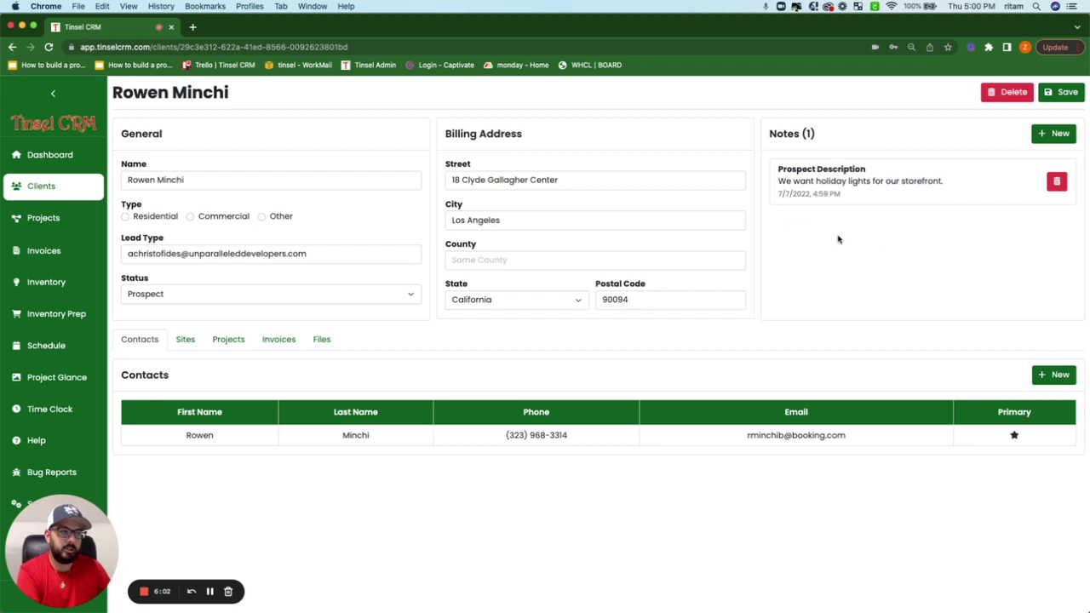